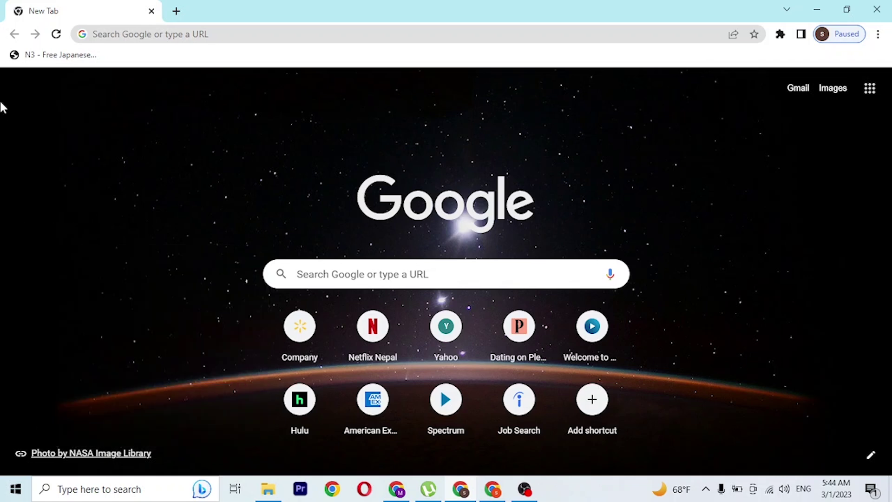
Load origin.com in the first tab and Google 'origin login' in a new tab.
click(197, 34)
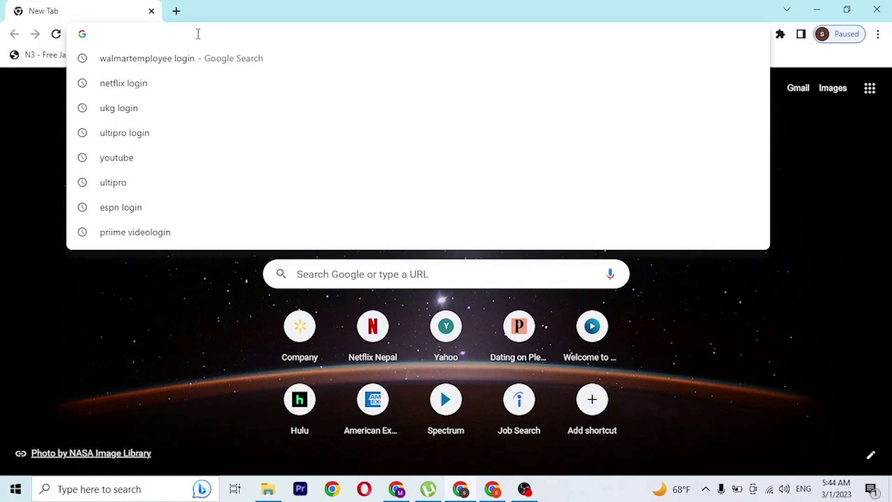
text(origin)
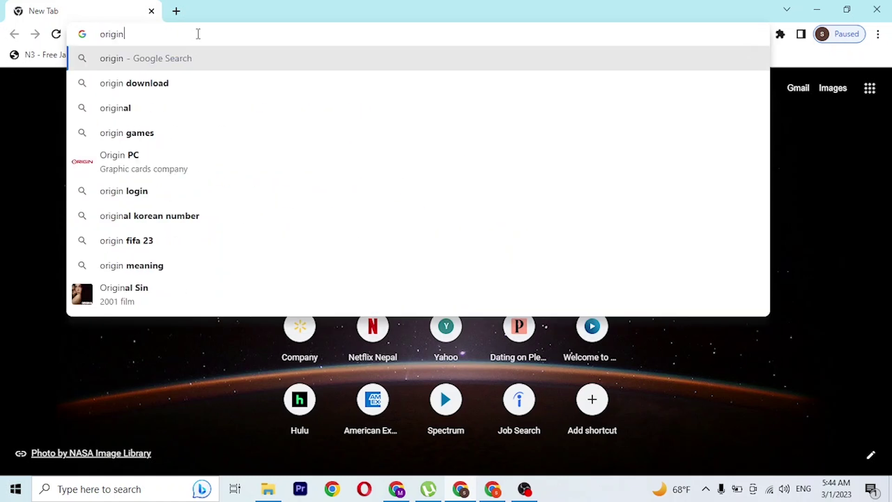
text(.com)
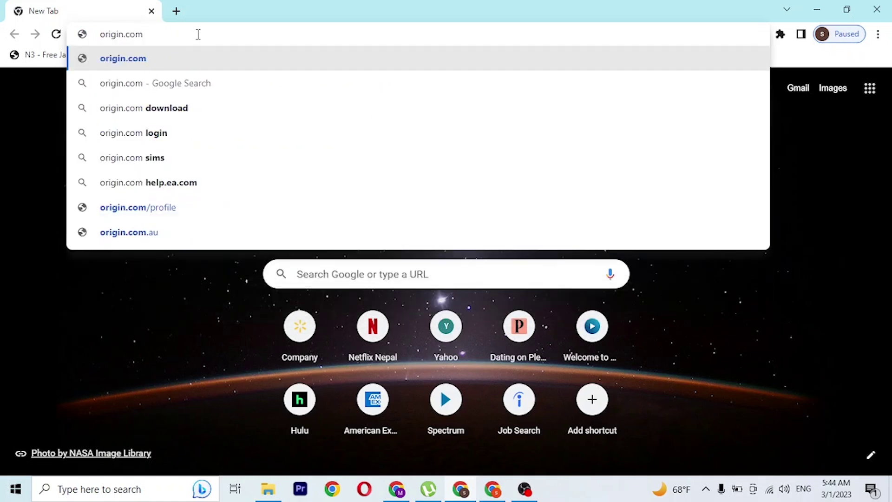
key(Return)
key(ctrl+t)
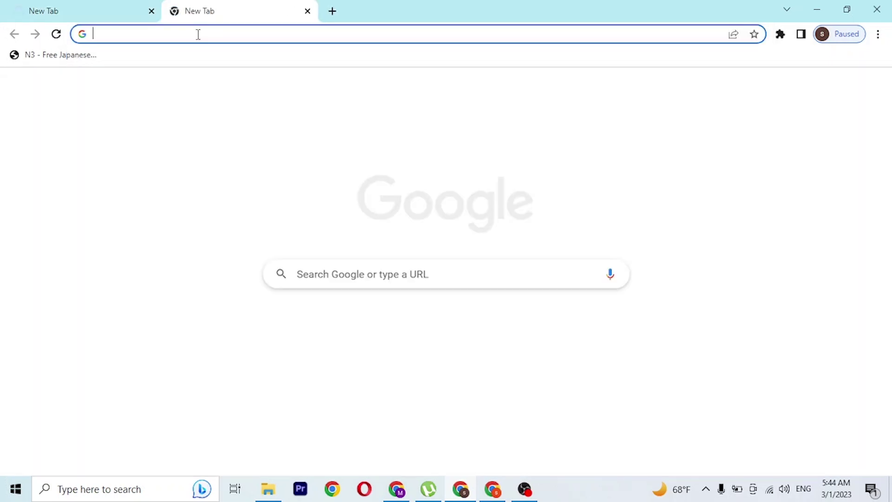
text(e)
key(BackSpace)
text(origi)
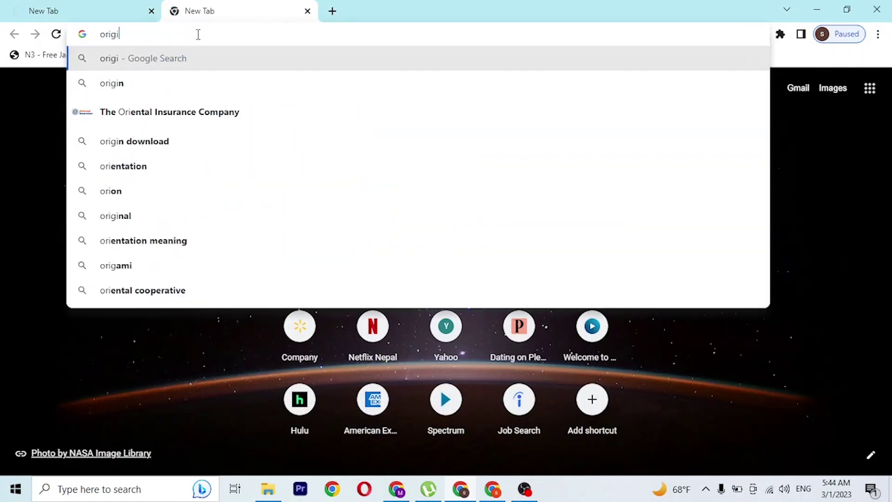
text(n login)
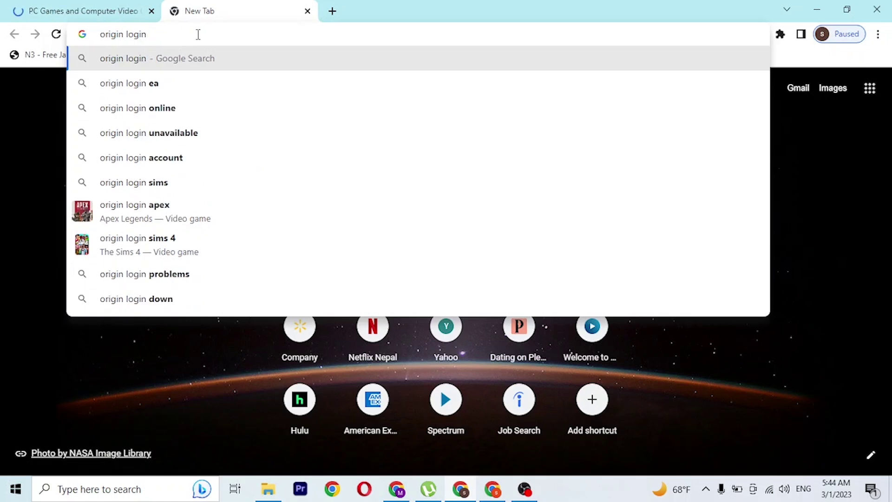
key(Return)
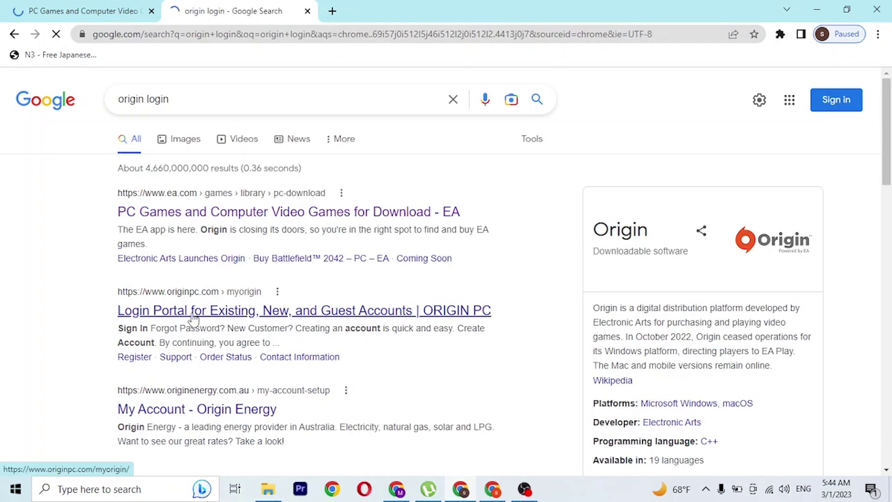
Open the 'Login Portal for Existing, New, and Guest Accounts | ORIGIN PC' search result.
click(291, 315)
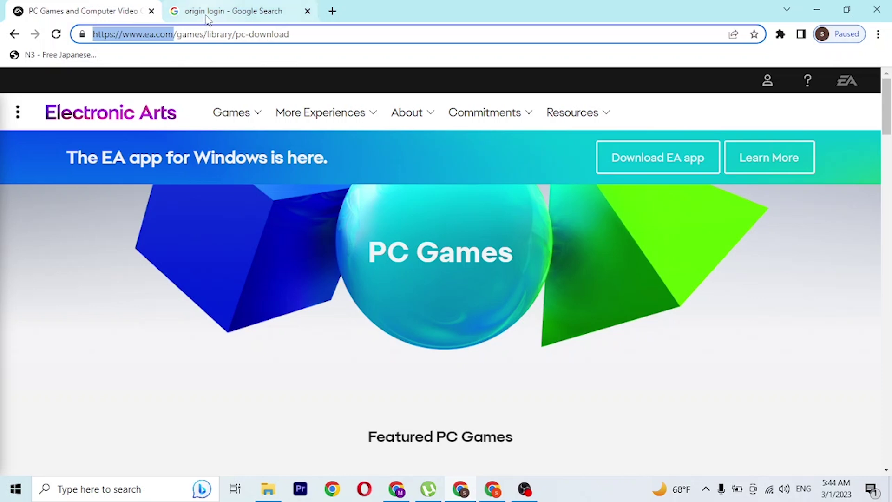
click(233, 10)
click(187, 310)
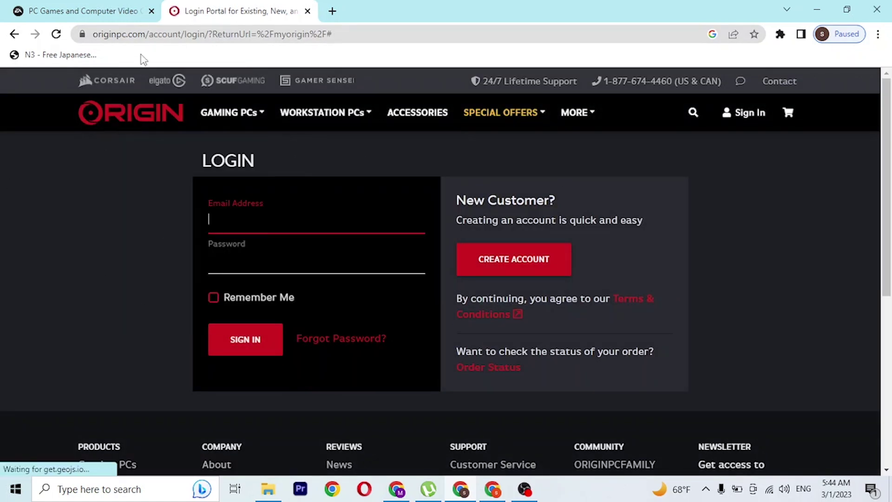
Begin editing the ORIGIN PC page address, then cancel the edit.
click(123, 33)
drag(161, 33, 169, 33)
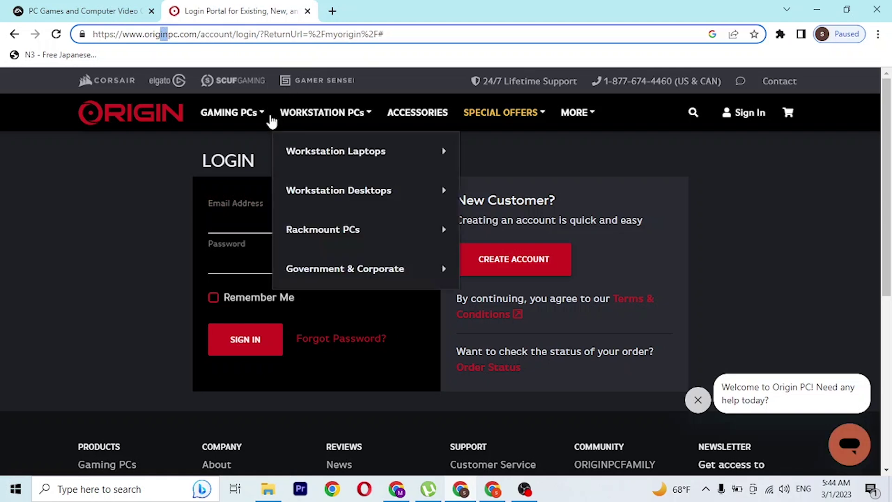
key(Escape)
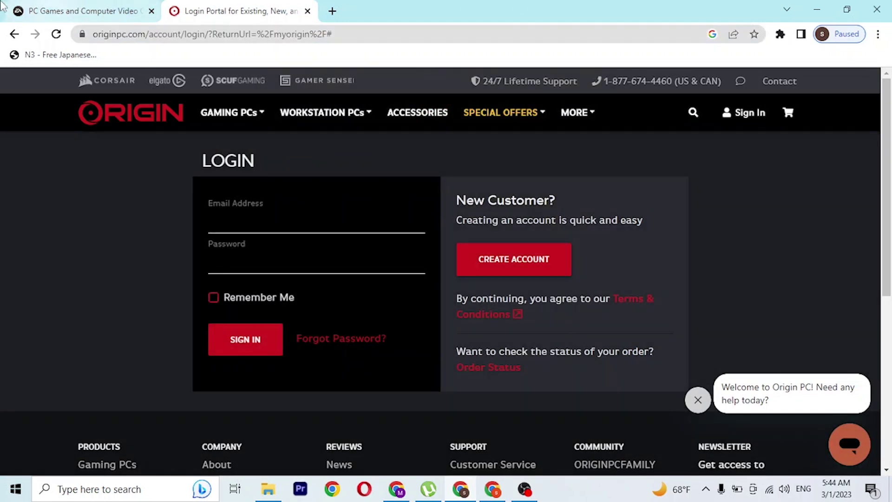
Move between the EA PC Games and ORIGIN PC login tabs, ending on EA PC Games.
click(57, 10)
drag(195, 115, 42, 115)
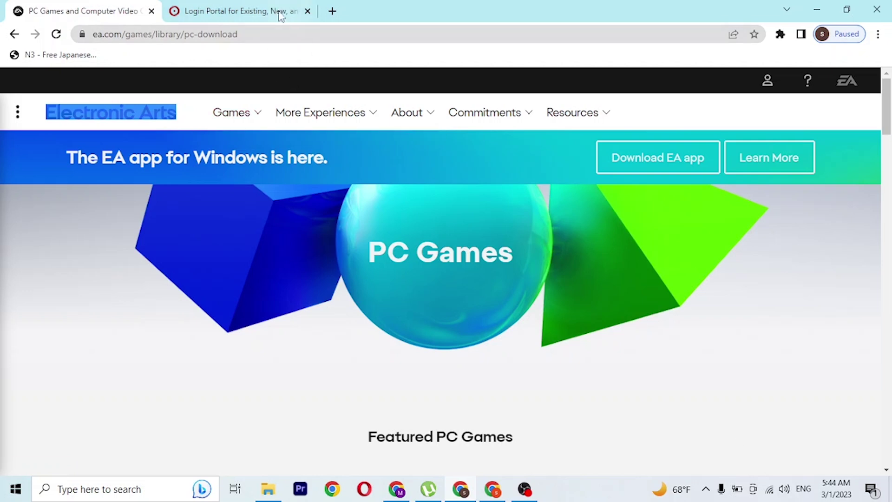
click(241, 11)
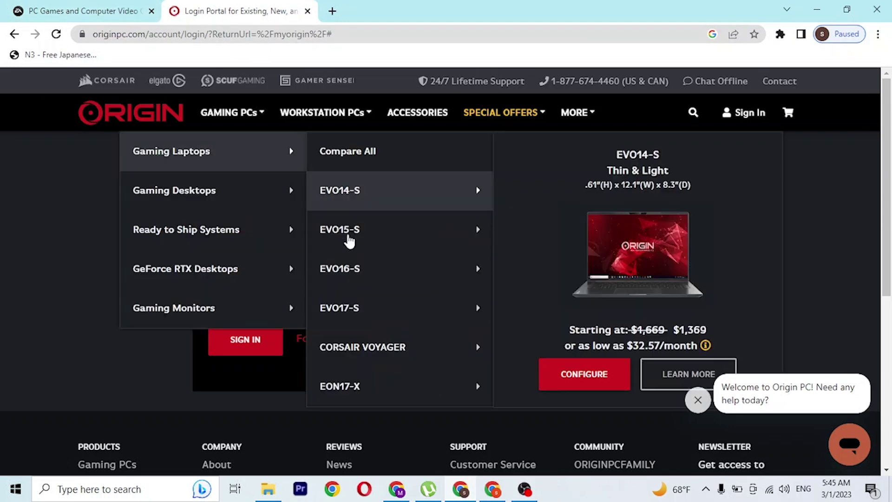
click(77, 10)
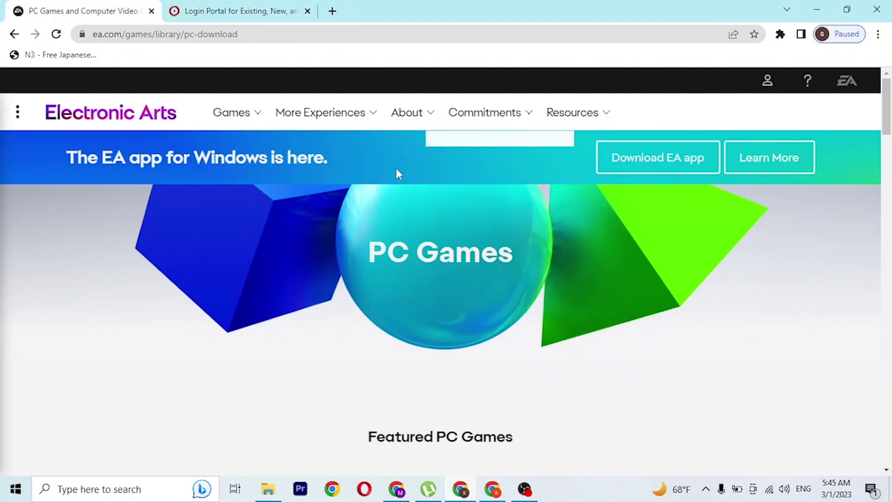
Go to the EA account sign-in page from the EA profile menu.
click(769, 83)
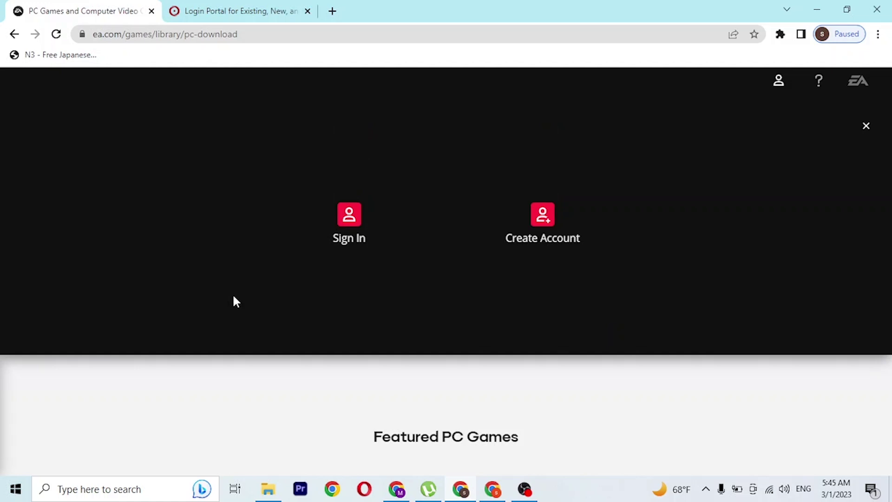
click(346, 213)
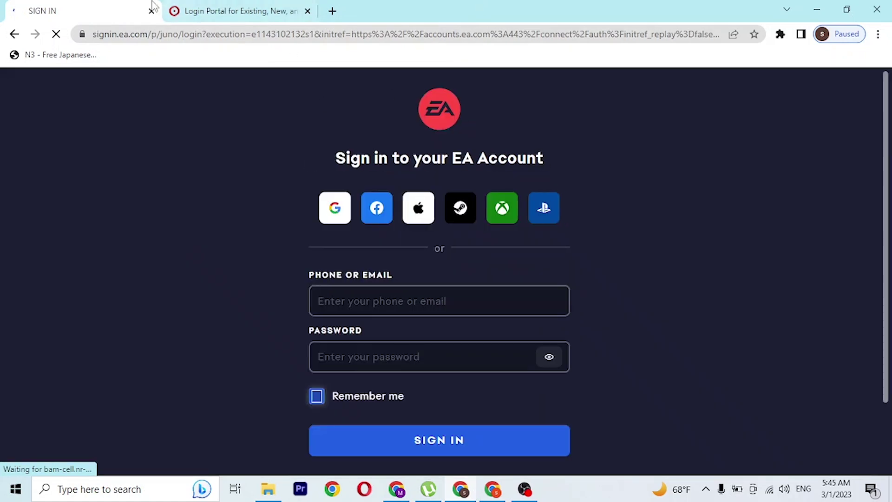
On the ORIGIN PC login tab, enter and correct the account email, then enter the password.
click(237, 11)
mouse_move(323, 113)
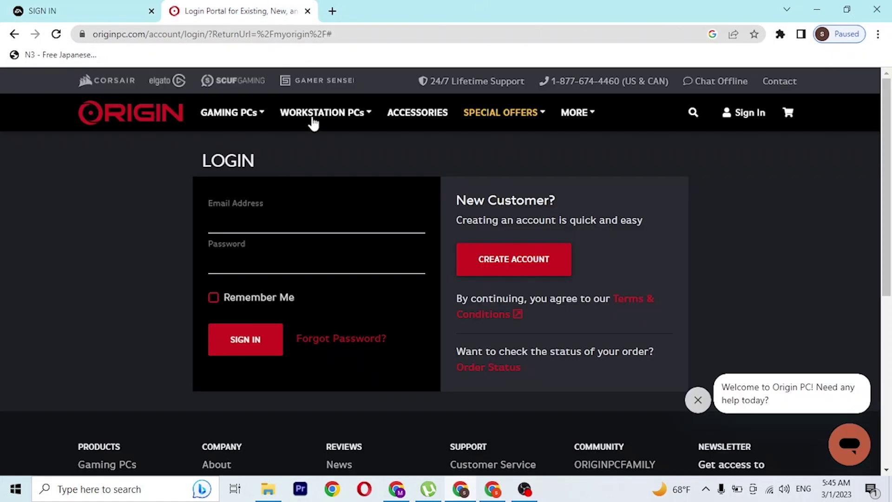
click(256, 216)
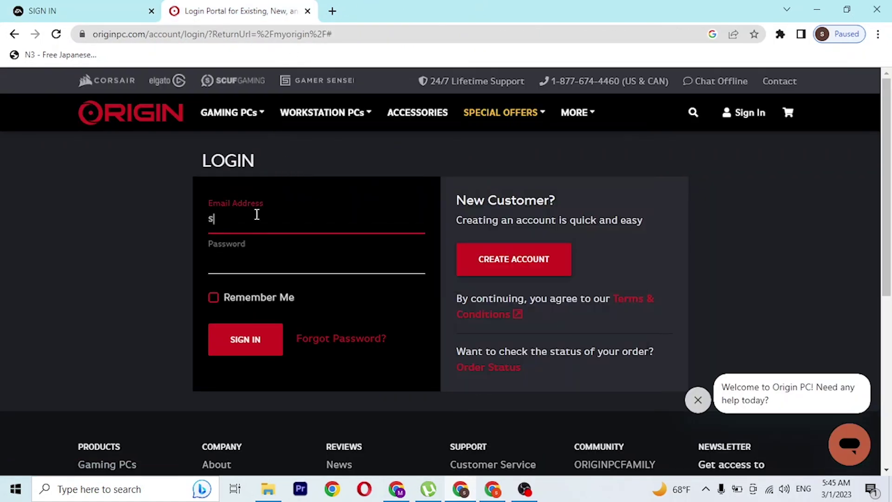
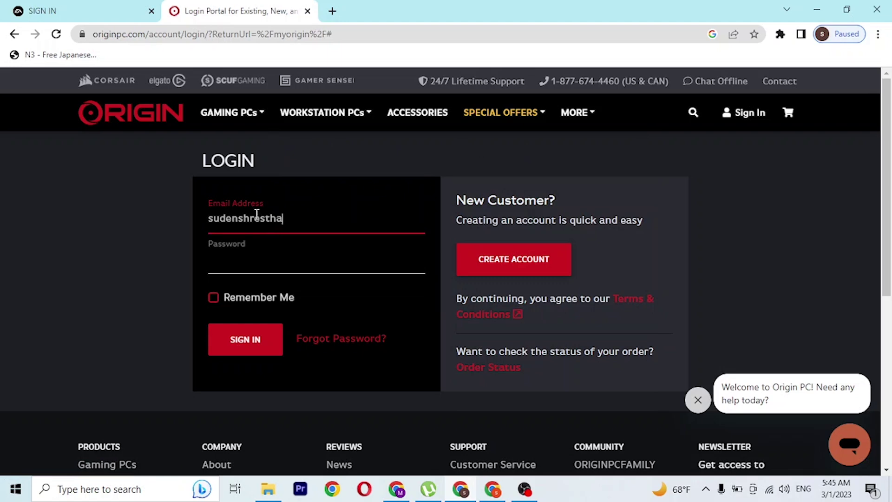
key(Tab)
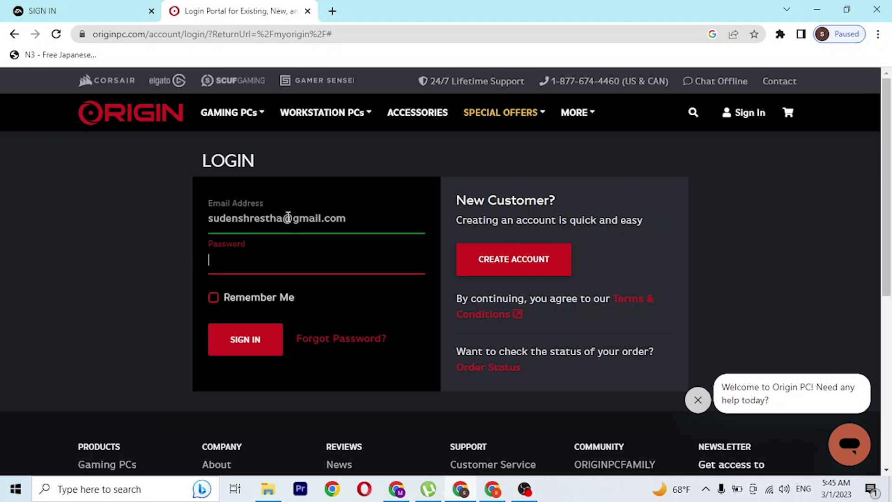
drag(287, 218, 244, 219)
key(Left)
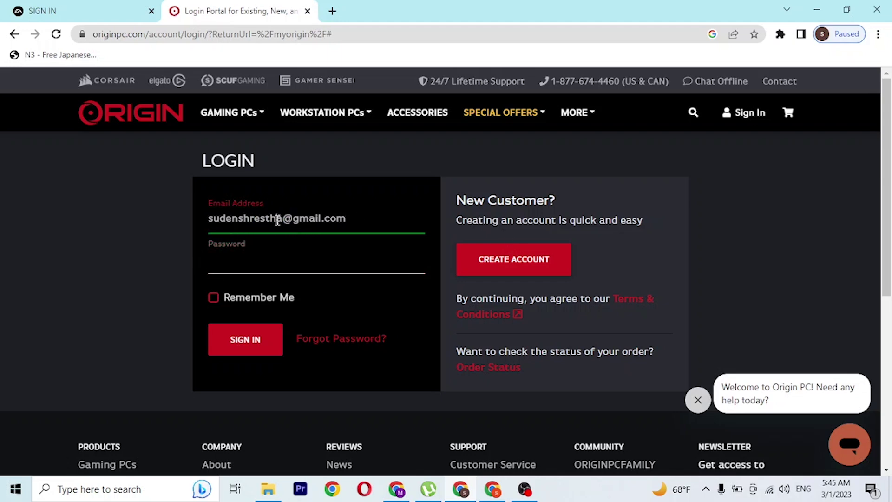
key(Tab)
text(•)
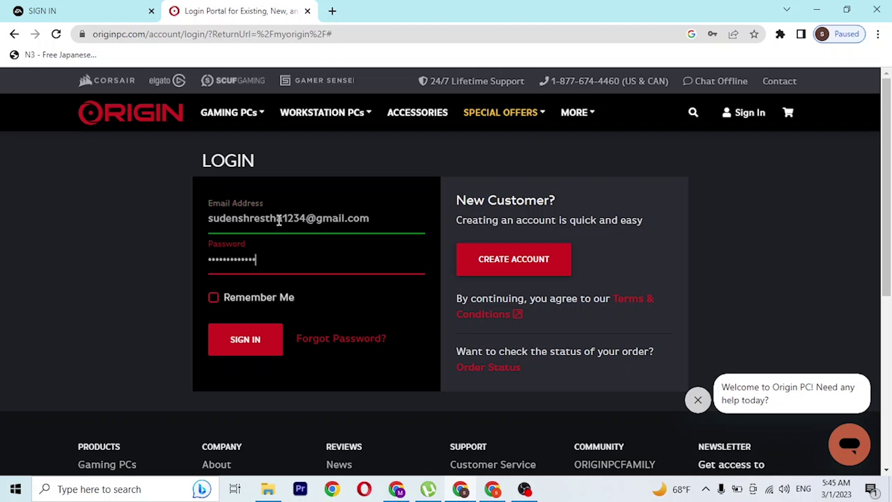
click(52, 349)
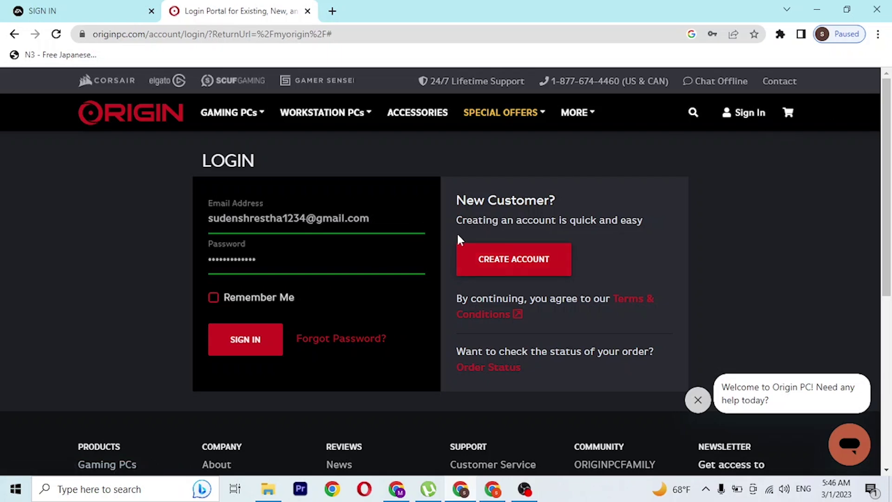
drag(412, 222, 196, 217)
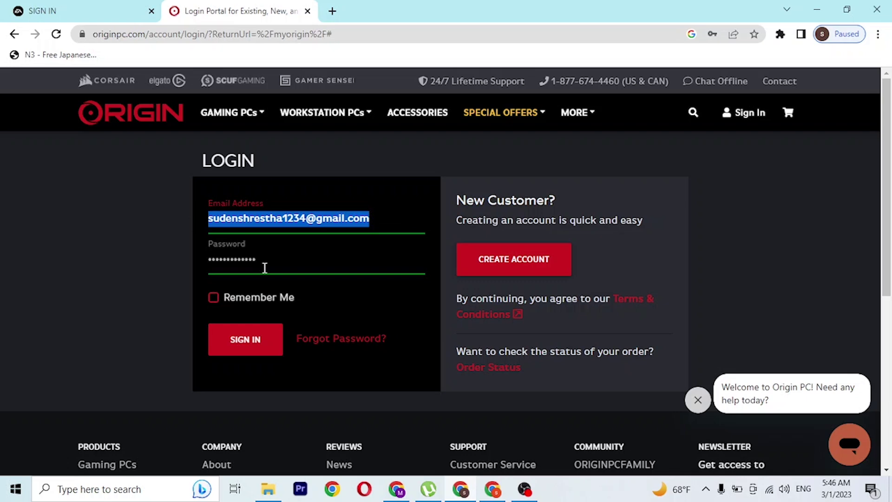
drag(264, 262, 194, 321)
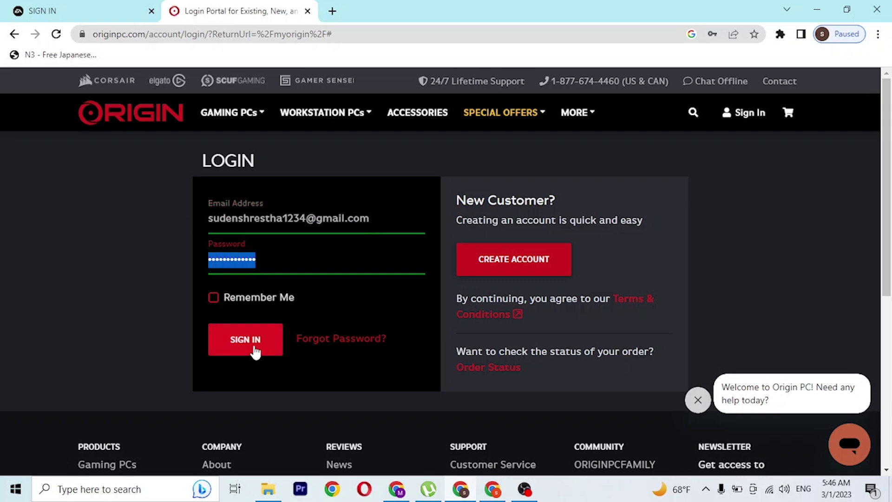